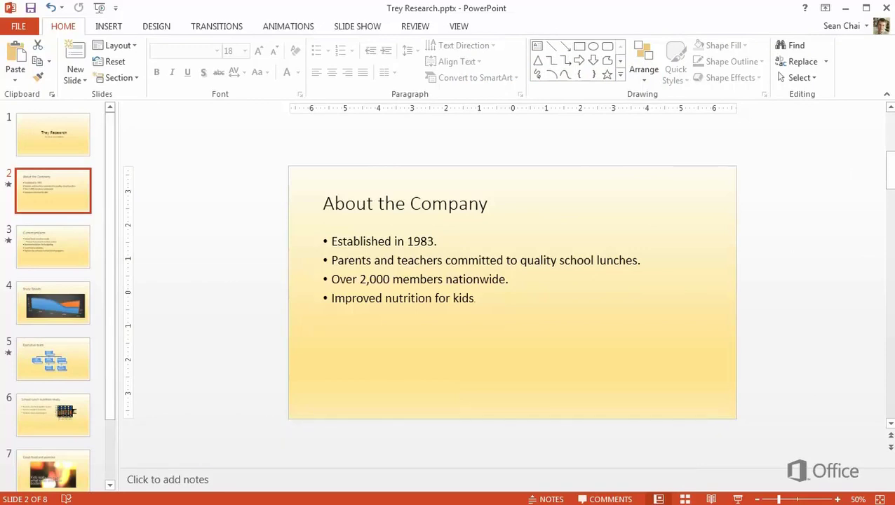
- Switch to Slide Master view and select the top-level master slide thumbnail
{"action": "left_click", "coordinate": [462, 28]}
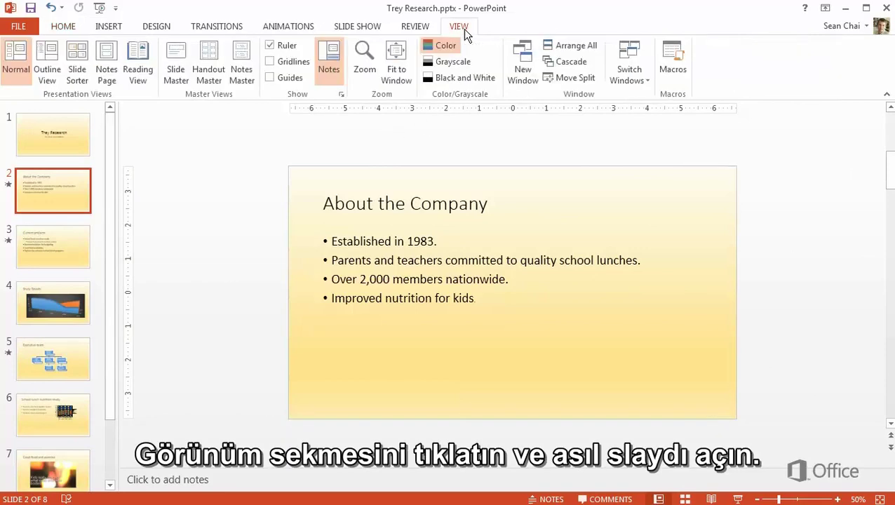
{"action": "left_click", "coordinate": [182, 53]}
{"action": "left_click_drag", "start_coordinate": [116, 184], "coordinate": [110, 110]}
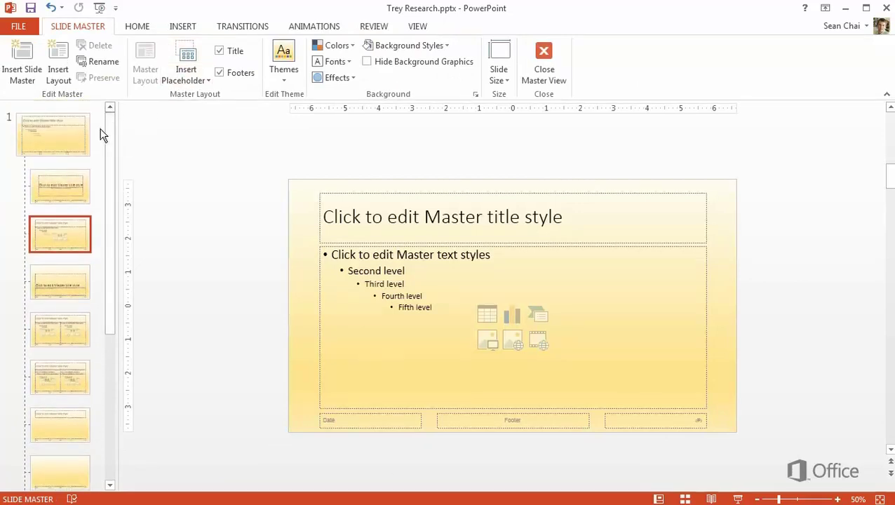
{"action": "left_click", "coordinate": [75, 136]}
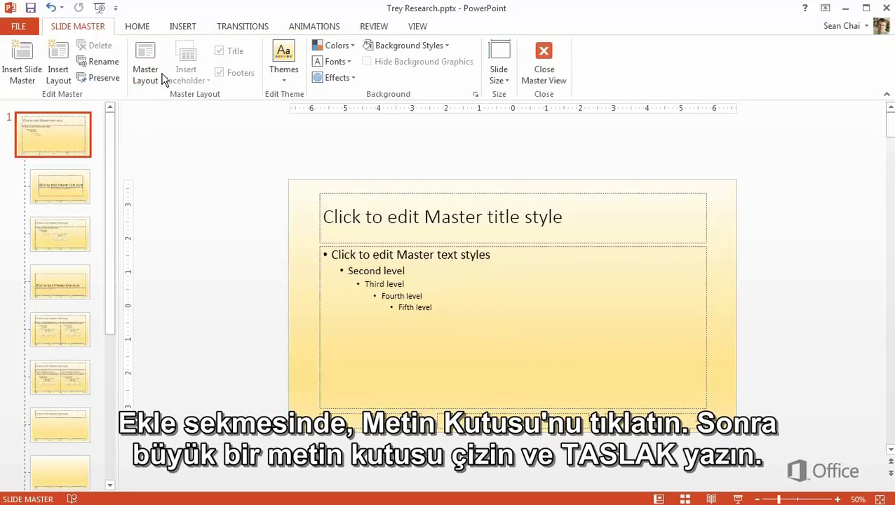
- Draw a large text box on the master slide and type DRAFT in it
{"action": "left_click", "coordinate": [176, 28]}
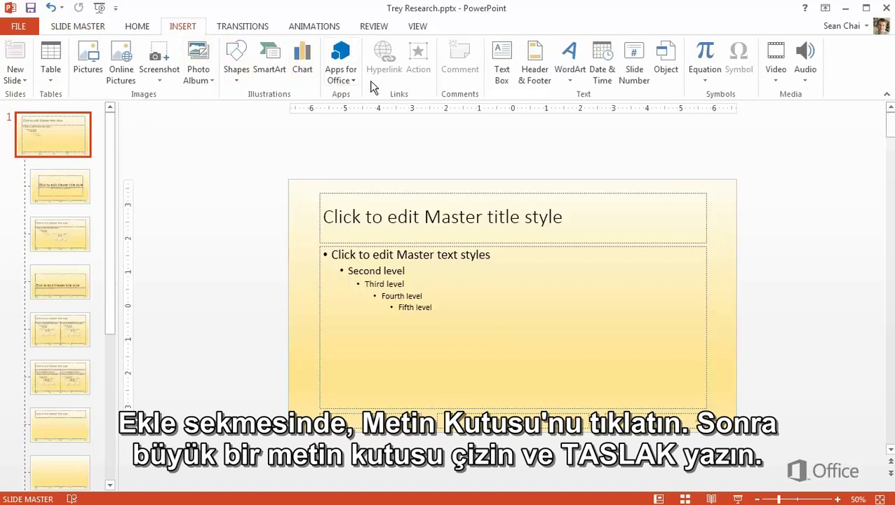
{"action": "left_click", "coordinate": [502, 59]}
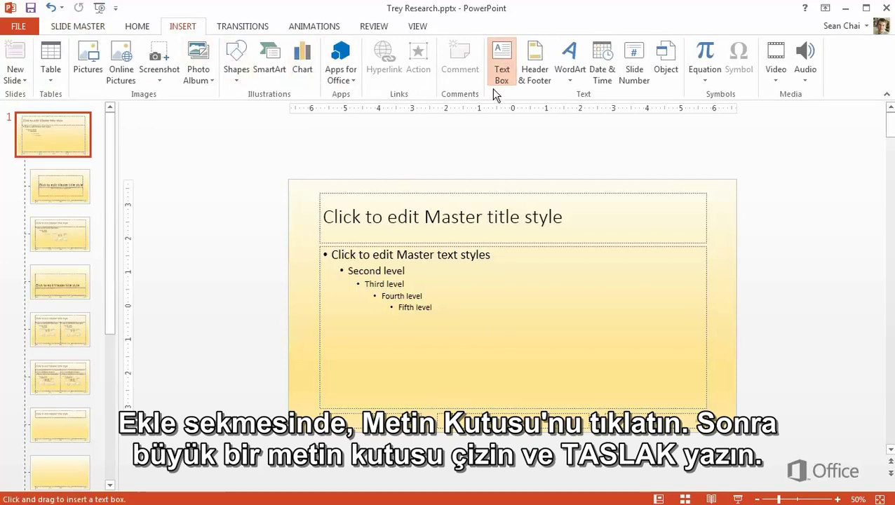
{"action": "mouse_move", "coordinate": [339, 234]}
{"action": "left_mouse_down"}
{"action": "mouse_move", "coordinate": [451, 334]}
{"action": "mouse_move", "coordinate": [619, 332]}
{"action": "left_mouse_up"}
{"action": "type", "text": "DRAFT"}
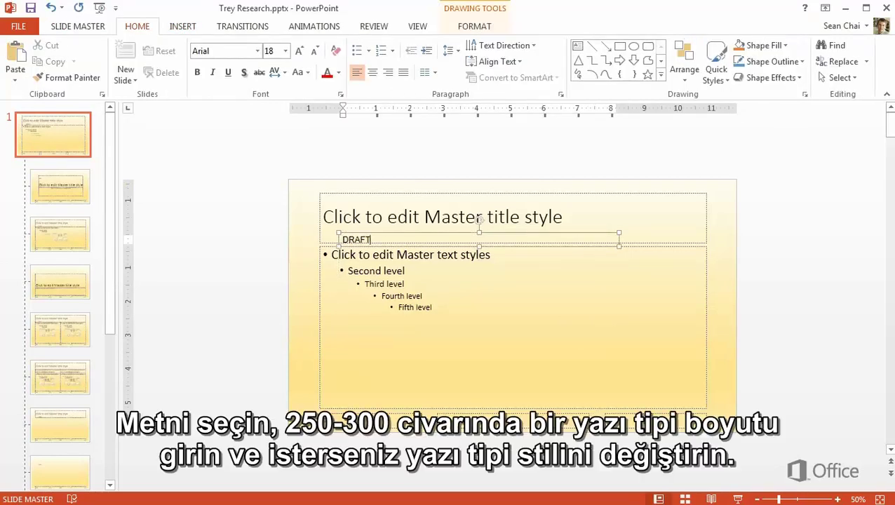
- Set DRAFT to 300 pt Calibri (Body) and widen the box to hold it on one line
{"action": "left_click_drag", "start_coordinate": [380, 236], "coordinate": [344, 241]}
{"action": "left_click", "coordinate": [397, 199]}
{"action": "type", "text": "300"}
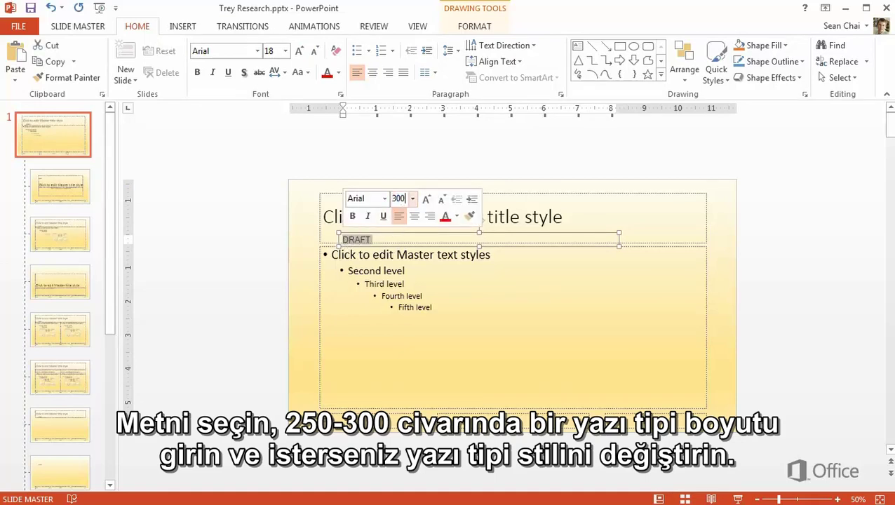
{"action": "key", "text": "Return"}
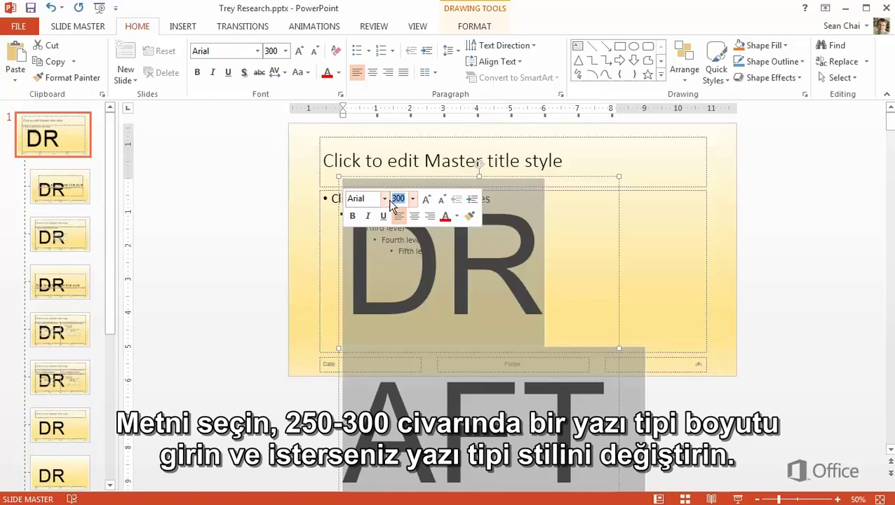
{"action": "left_click", "coordinate": [385, 200]}
{"action": "left_click", "coordinate": [382, 251]}
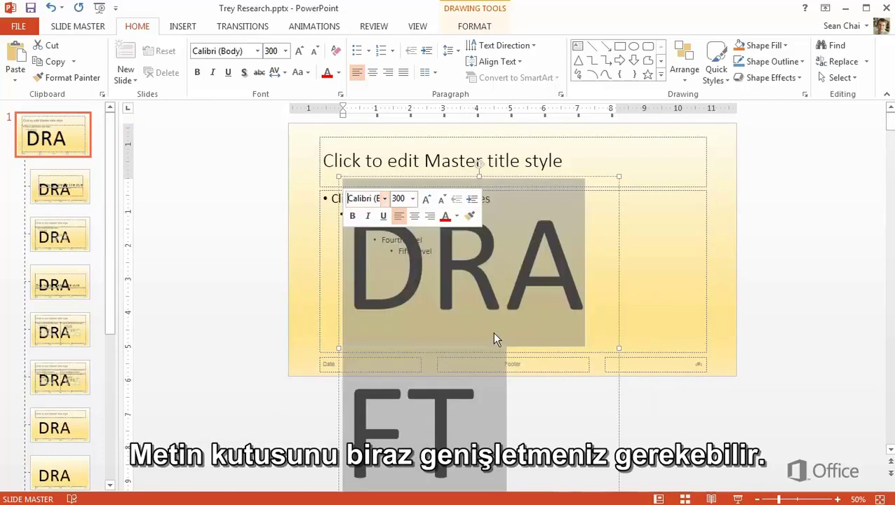
{"action": "left_click_drag", "start_coordinate": [617, 348], "coordinate": [733, 332]}
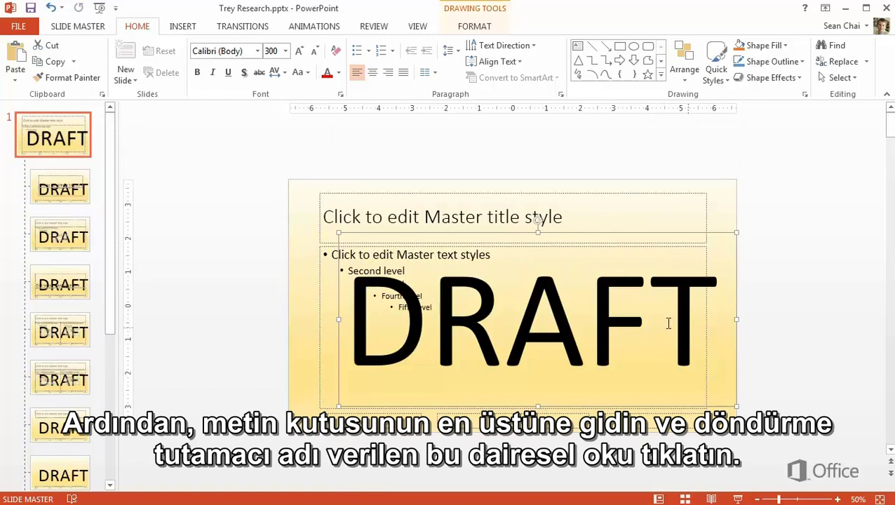
- Rotate the DRAFT box counter-clockwise to a diagonal and centre the text inside it
{"action": "left_click_drag", "start_coordinate": [537, 222], "coordinate": [539, 223]}
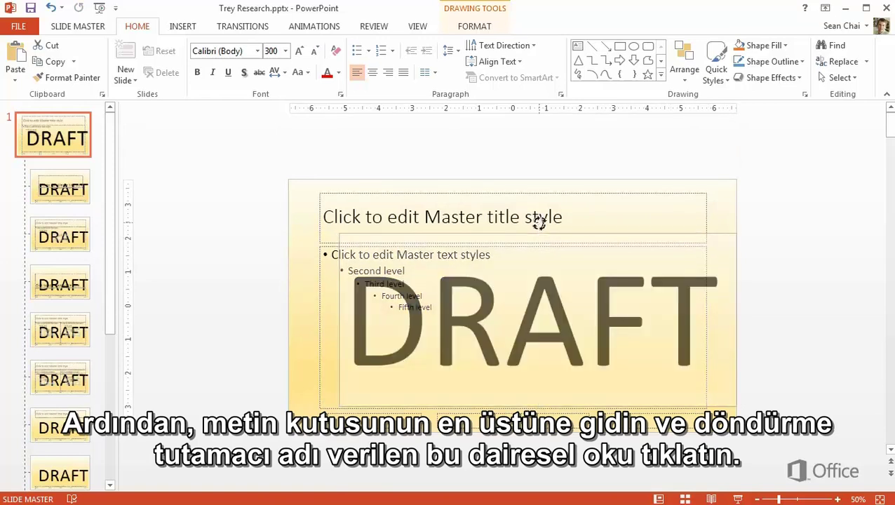
{"action": "left_click_drag", "start_coordinate": [538, 223], "coordinate": [518, 226]}
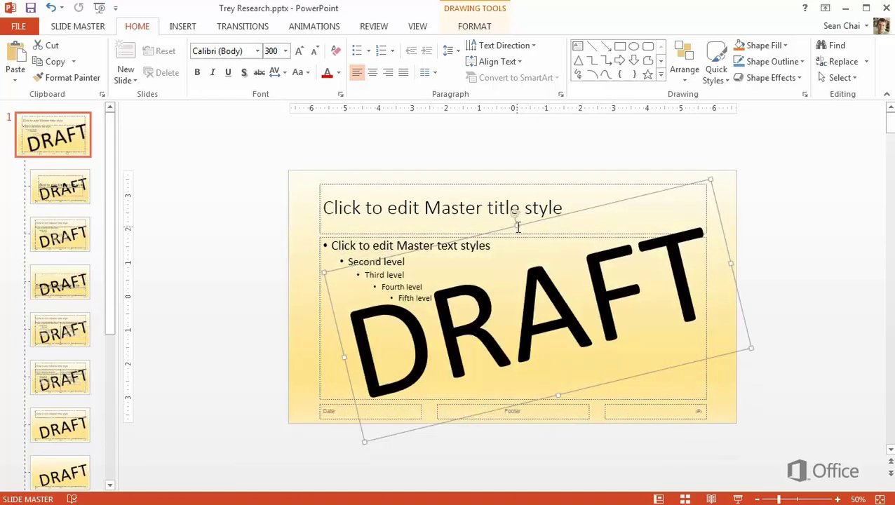
{"action": "left_click", "coordinate": [372, 74]}
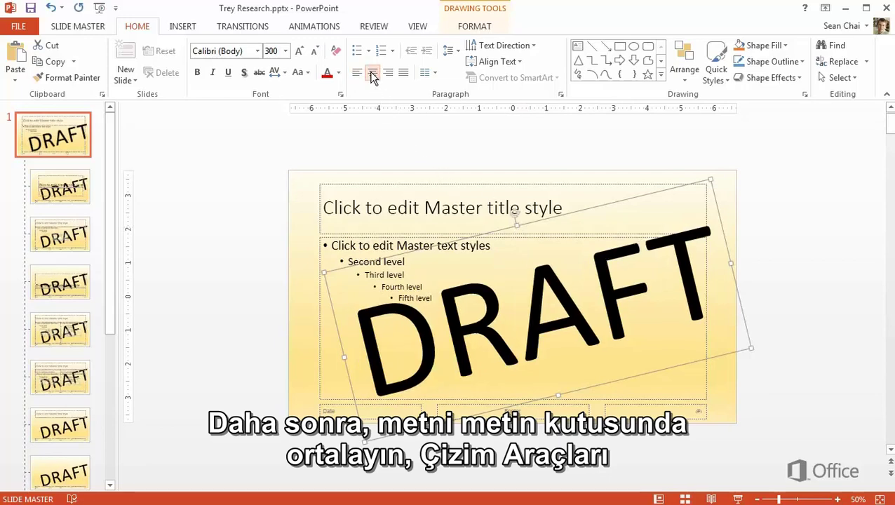
- Apply Align Center and then Align Middle to the DRAFT shape on the slide
{"action": "left_click", "coordinate": [467, 27]}
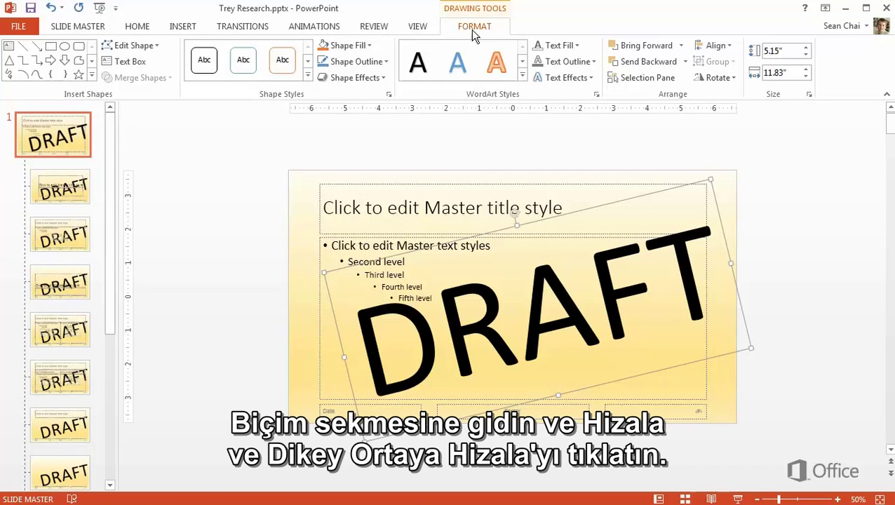
{"action": "left_click", "coordinate": [698, 44]}
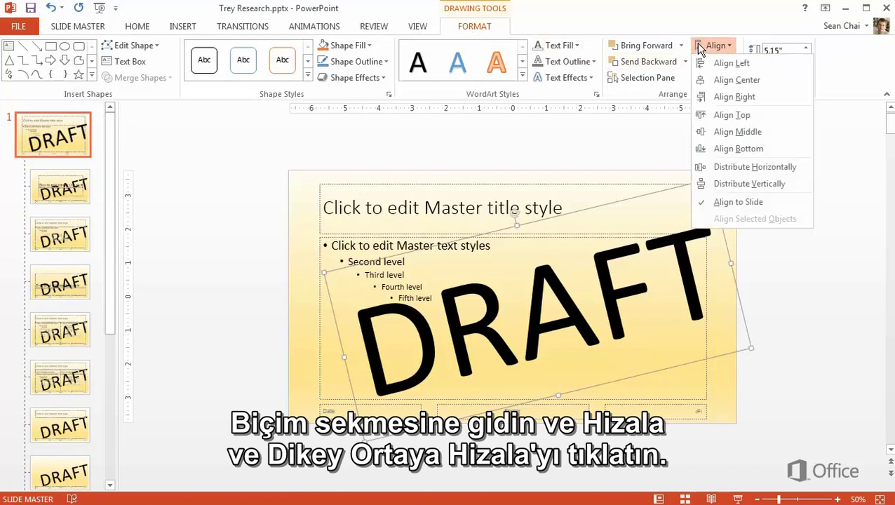
{"action": "left_click", "coordinate": [730, 80]}
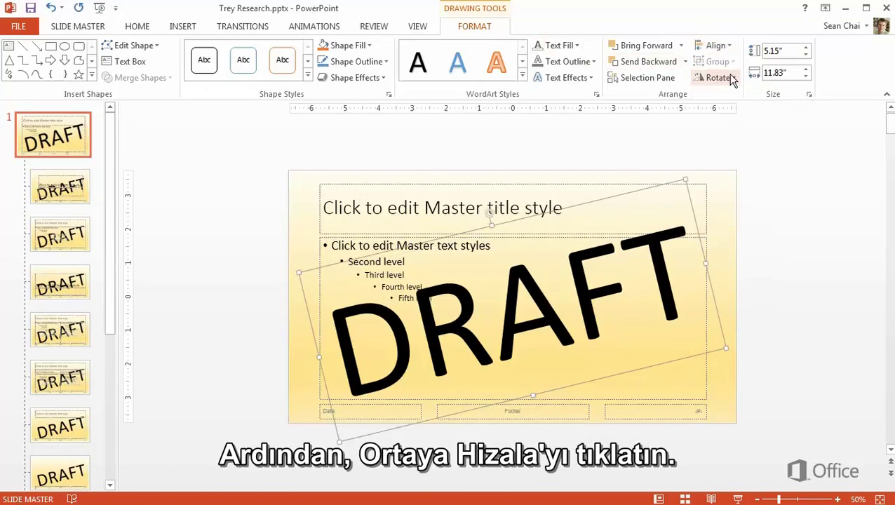
{"action": "left_click", "coordinate": [714, 44]}
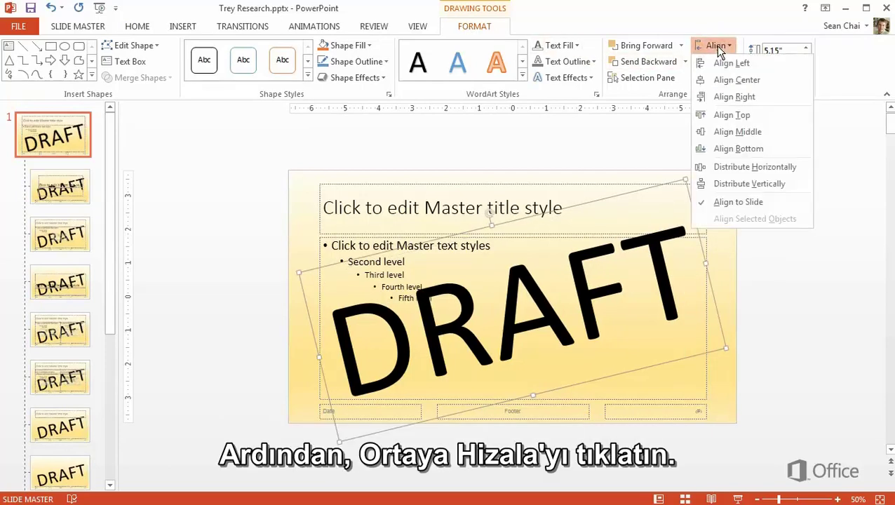
{"action": "left_click", "coordinate": [742, 133]}
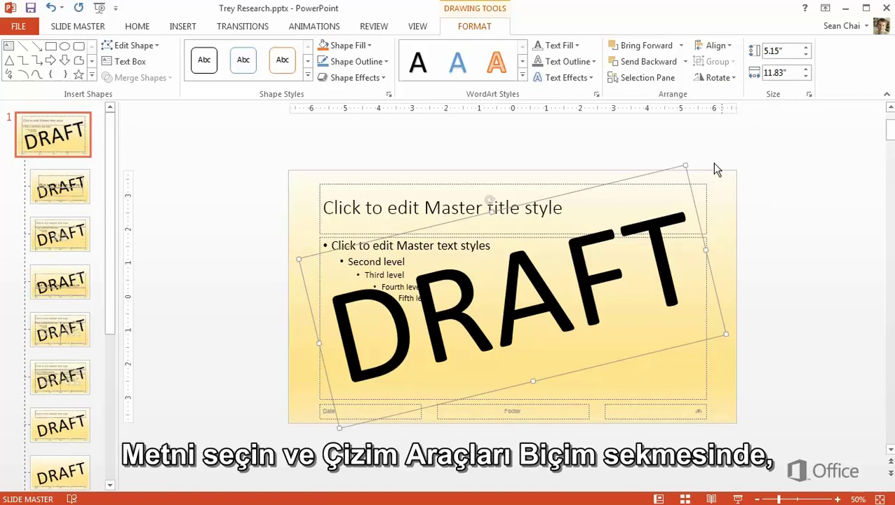
- Set the DRAFT text fill to 80% transparency in Text Fill & Outline
{"action": "left_click_drag", "start_coordinate": [680, 230], "coordinate": [471, 279]}
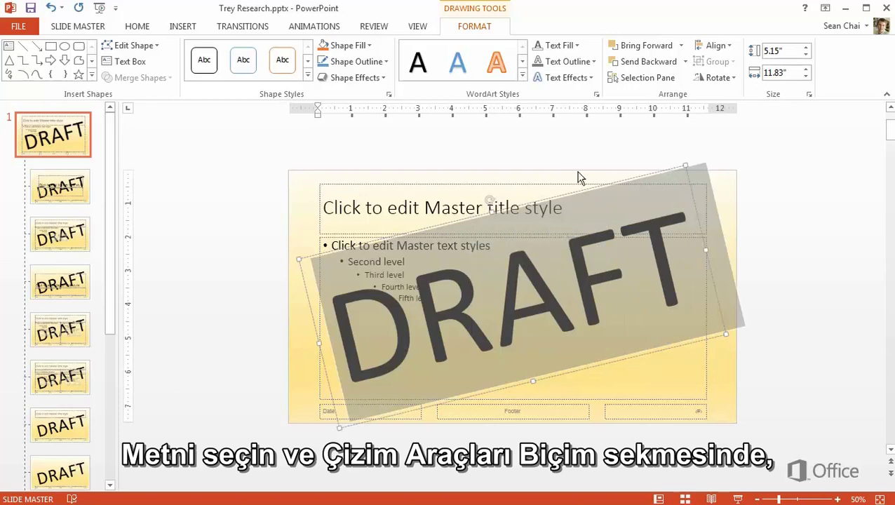
{"action": "left_click", "coordinate": [596, 95]}
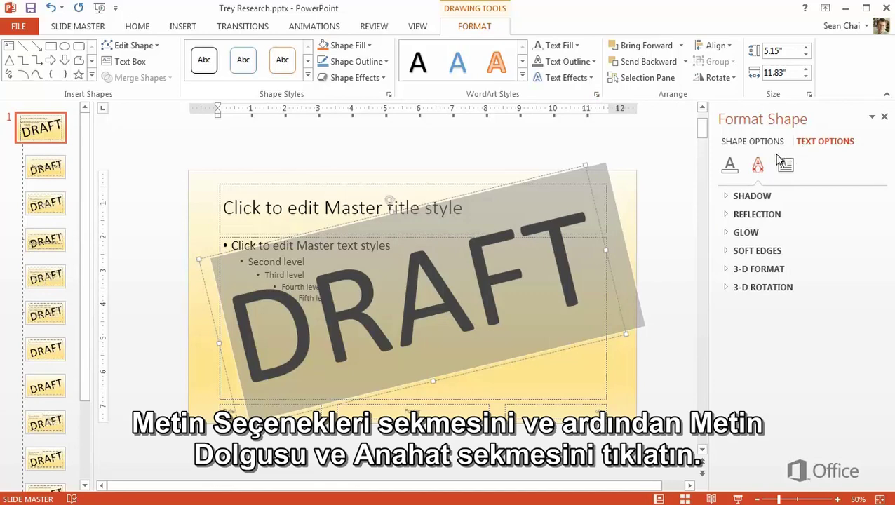
{"action": "left_click", "coordinate": [733, 164]}
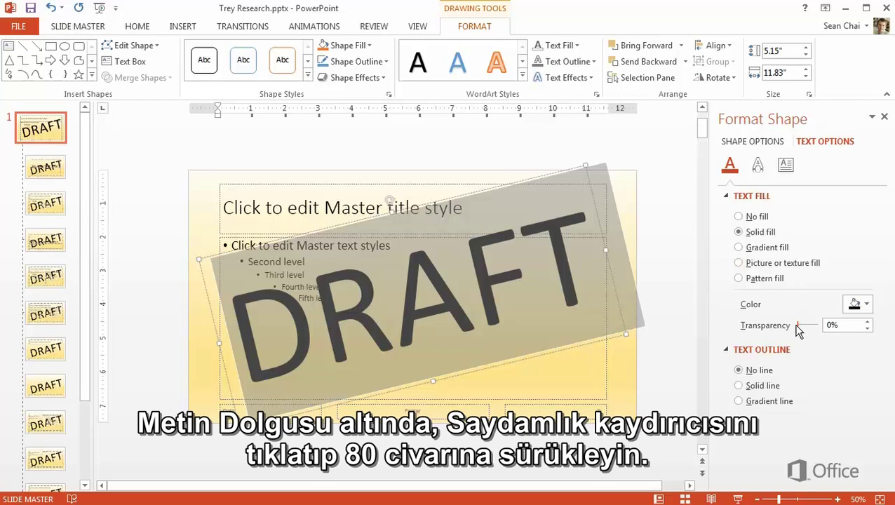
{"action": "left_click_drag", "start_coordinate": [797, 325], "coordinate": [814, 326]}
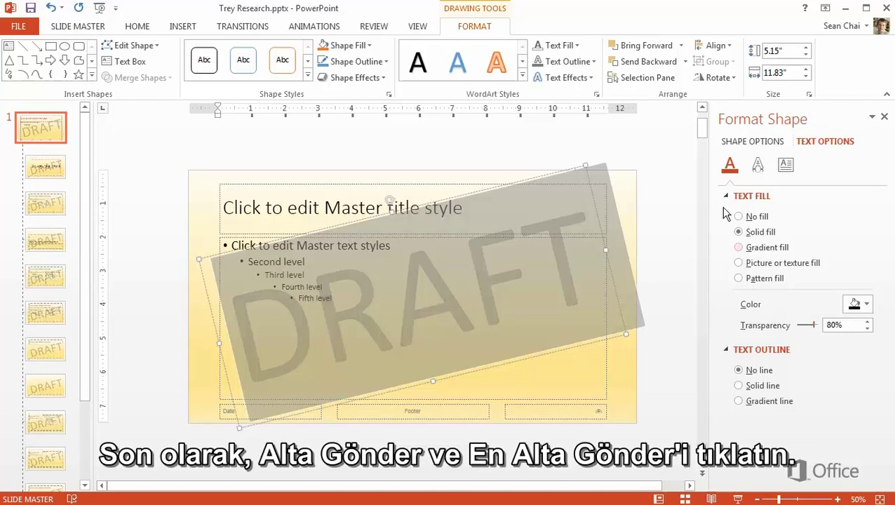
- Send the DRAFT shape to back, check the result, and reselect it
{"action": "left_click", "coordinate": [686, 62]}
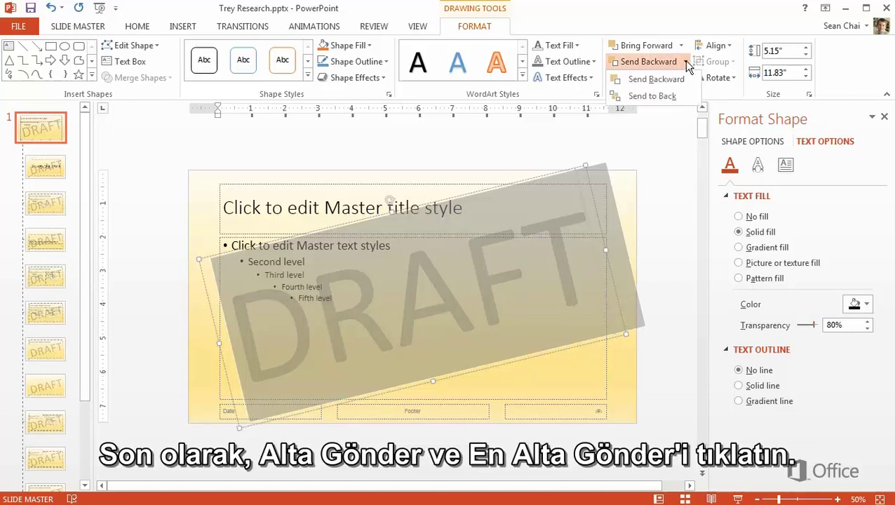
{"action": "left_click", "coordinate": [661, 98]}
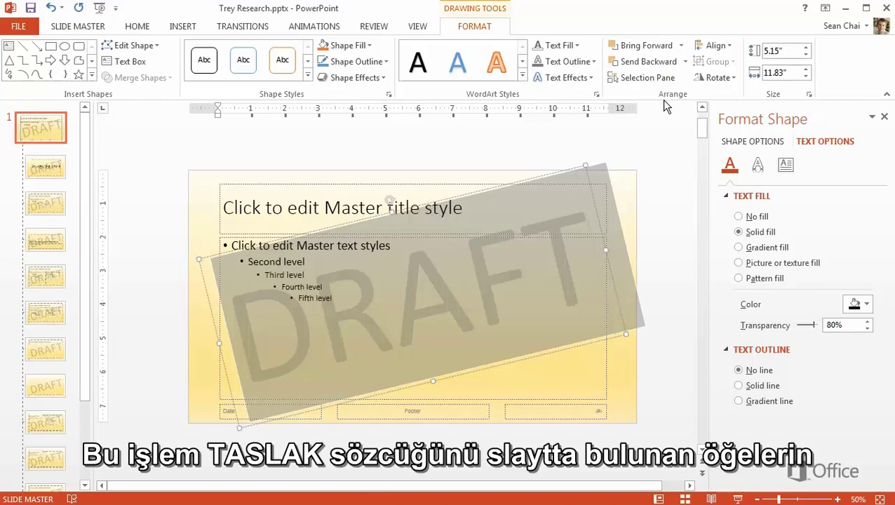
{"action": "left_click", "coordinate": [654, 172]}
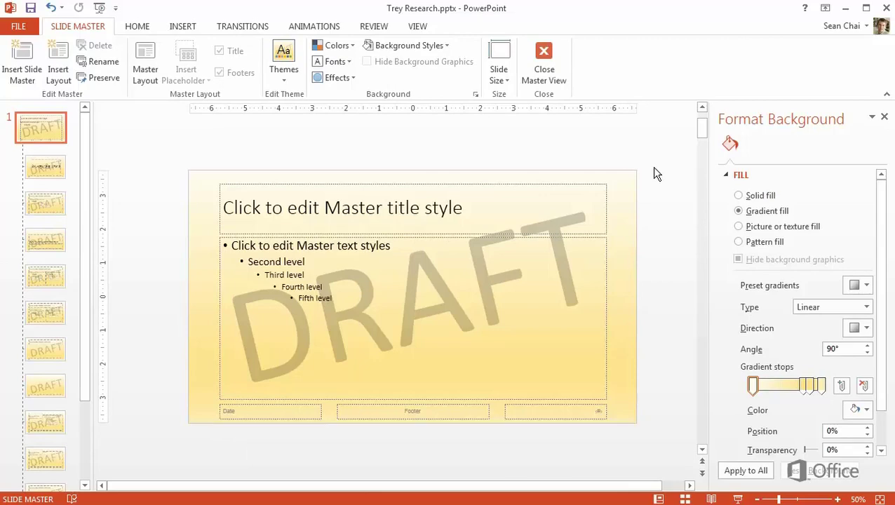
{"action": "left_click", "coordinate": [493, 293]}
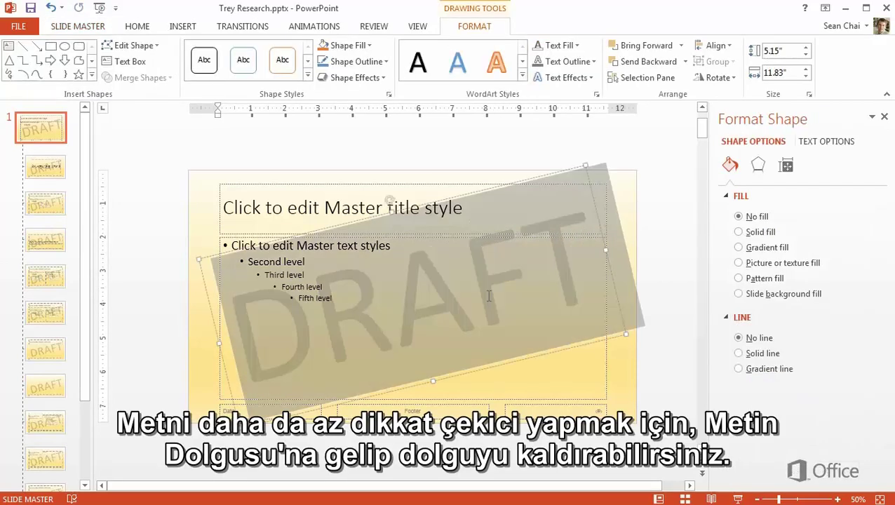
{"action": "left_click", "coordinate": [559, 47]}
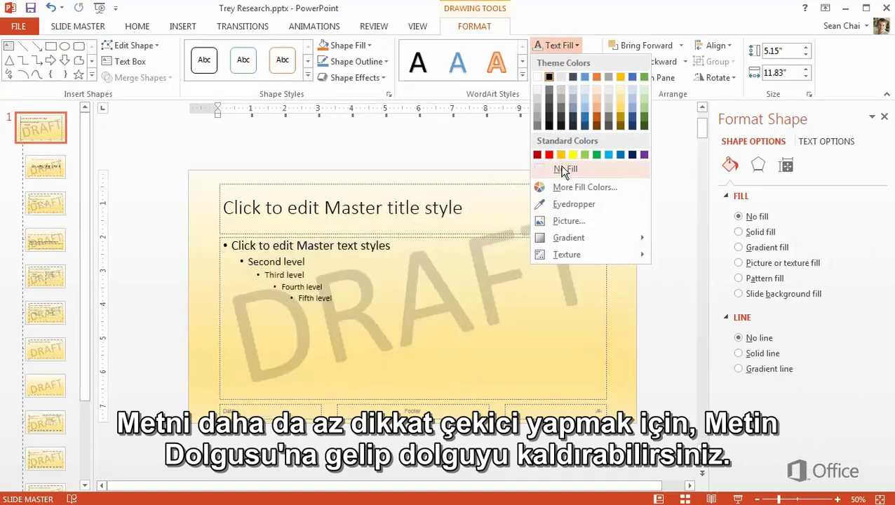
- Give DRAFT no text fill and a black text outline at 43% transparency
{"action": "left_click", "coordinate": [565, 169]}
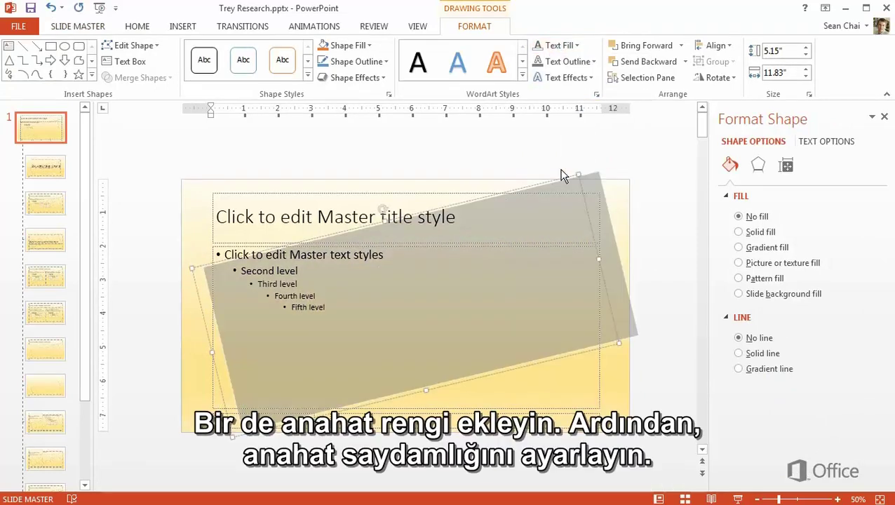
{"action": "left_click", "coordinate": [561, 62]}
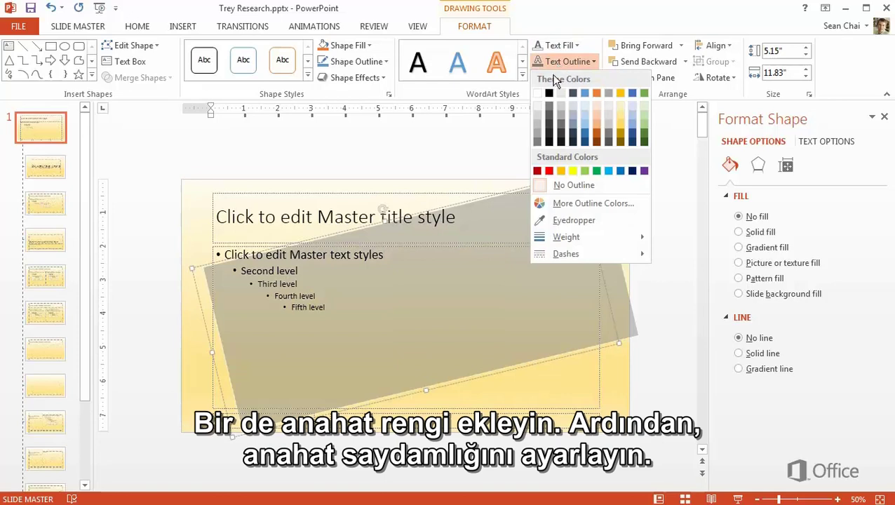
{"action": "left_click", "coordinate": [550, 92]}
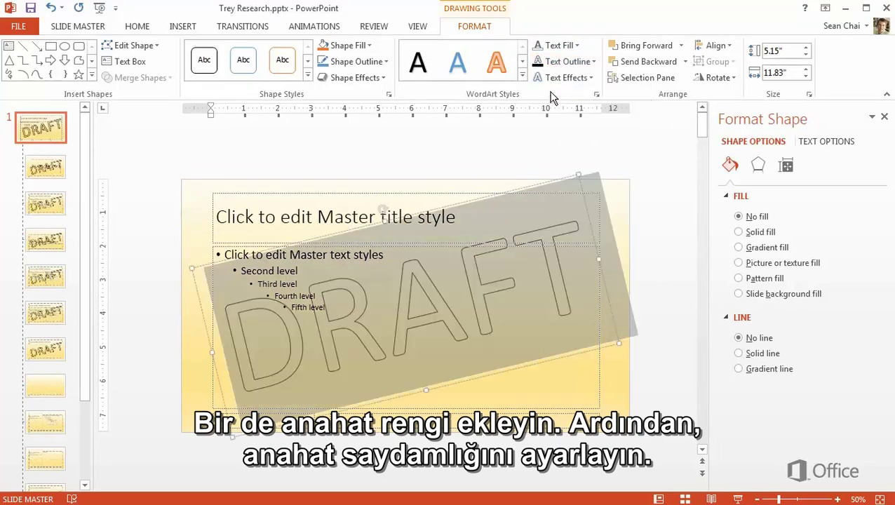
{"action": "left_click", "coordinate": [597, 94]}
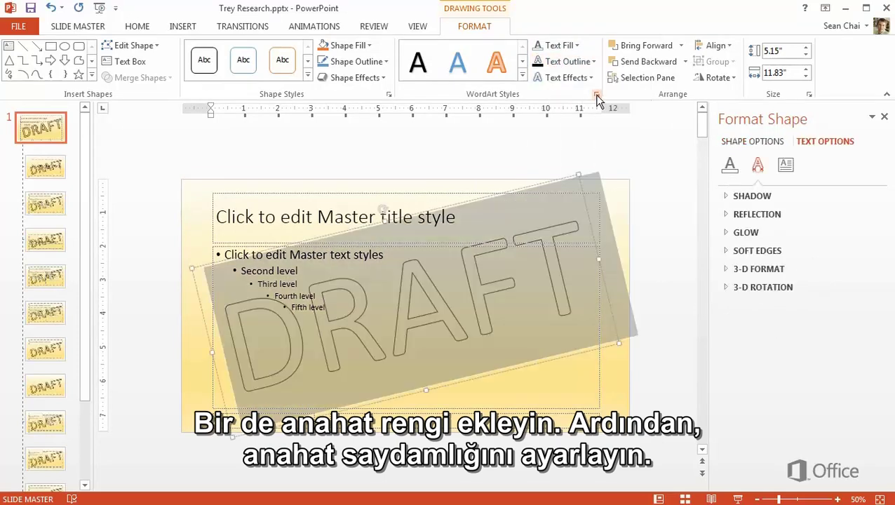
{"action": "left_click", "coordinate": [720, 164]}
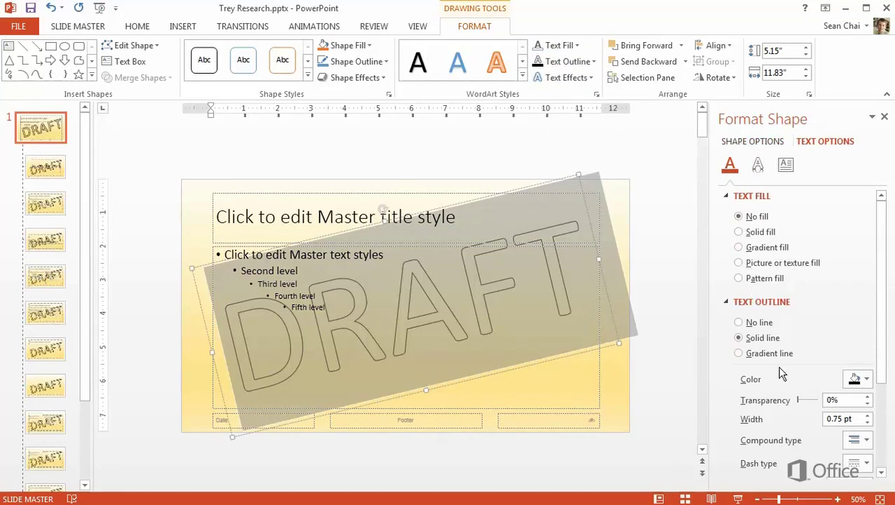
{"action": "left_click_drag", "start_coordinate": [799, 400], "coordinate": [806, 401]}
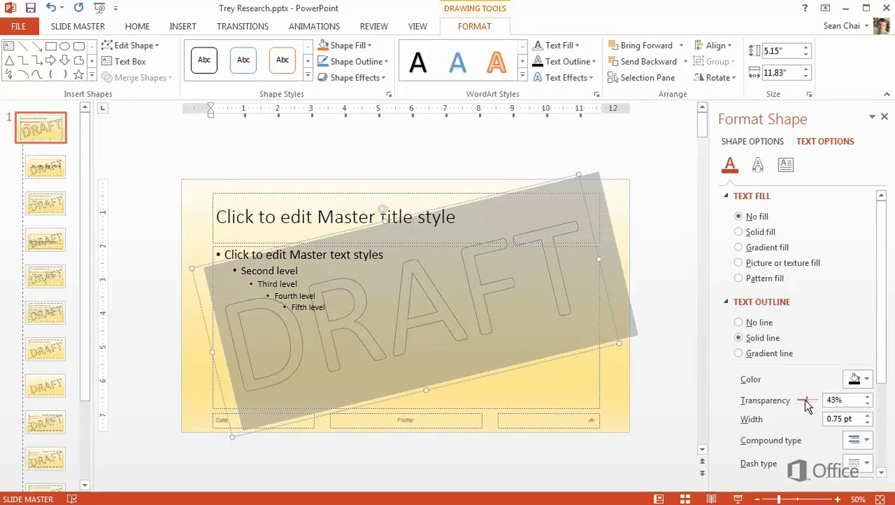
{"action": "left_click", "coordinate": [103, 27]}
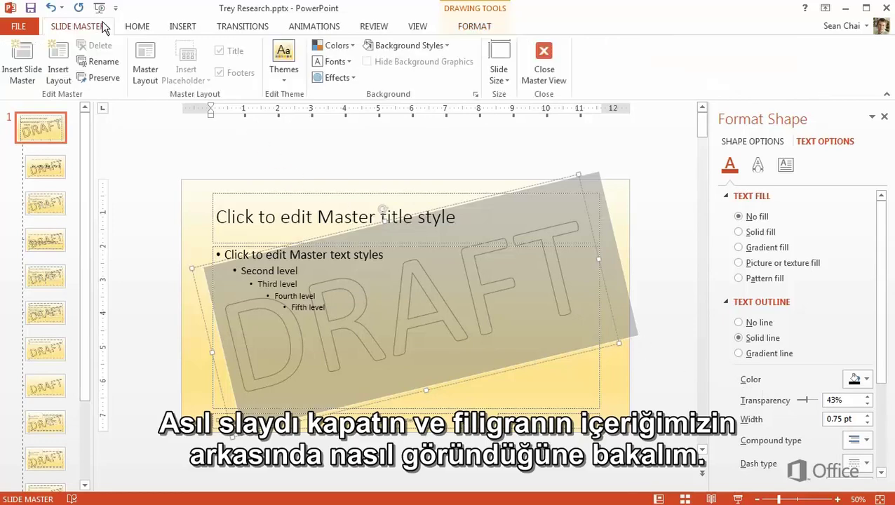
{"action": "left_click", "coordinate": [544, 56]}
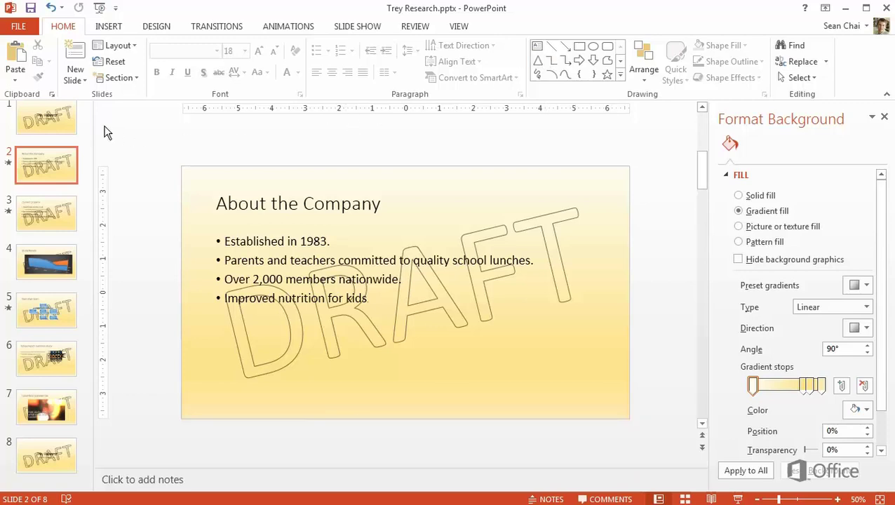
{"action": "left_click", "coordinate": [72, 115]}
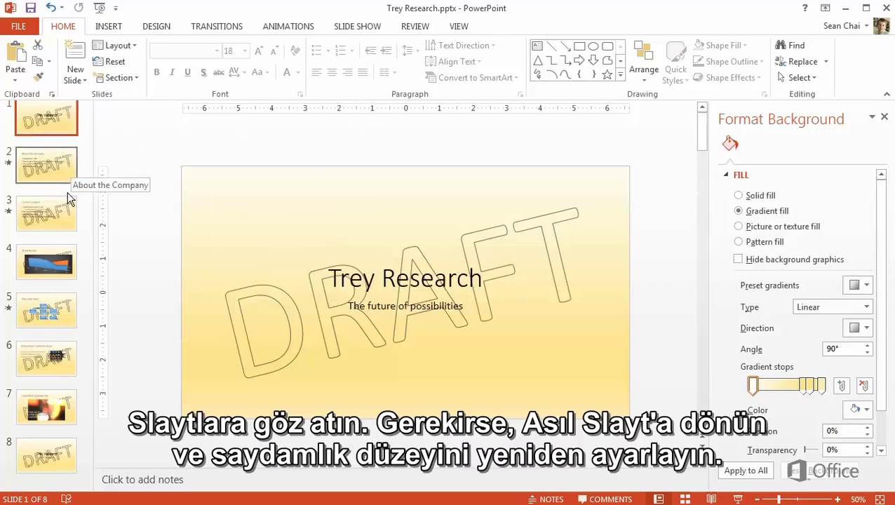
{"action": "left_click", "coordinate": [59, 218]}
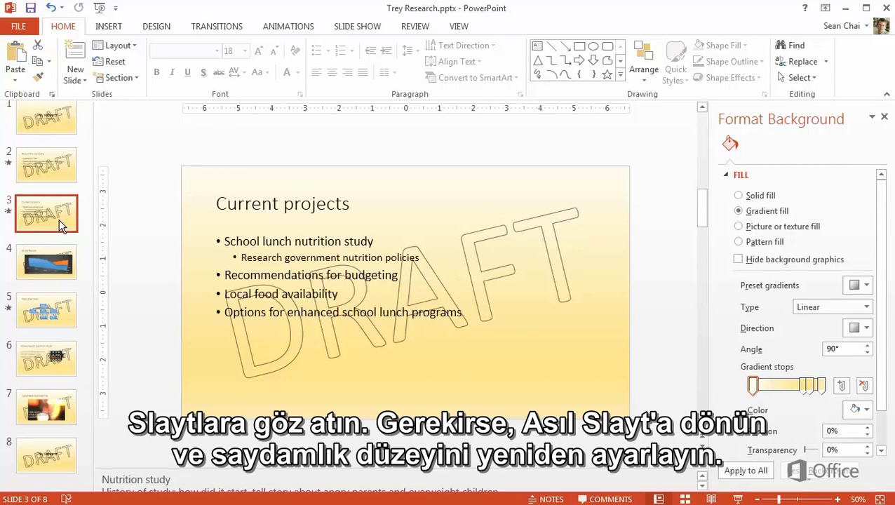
{"action": "left_click", "coordinate": [459, 28]}
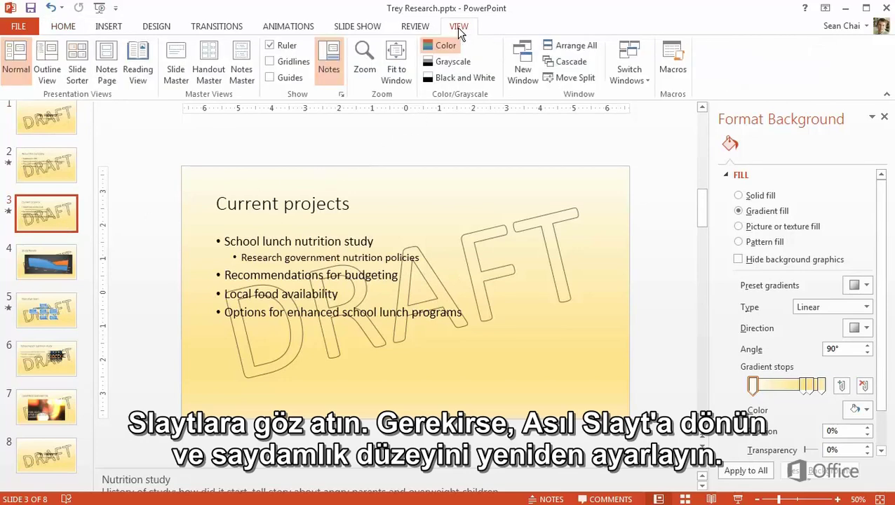
{"action": "left_click", "coordinate": [176, 62]}
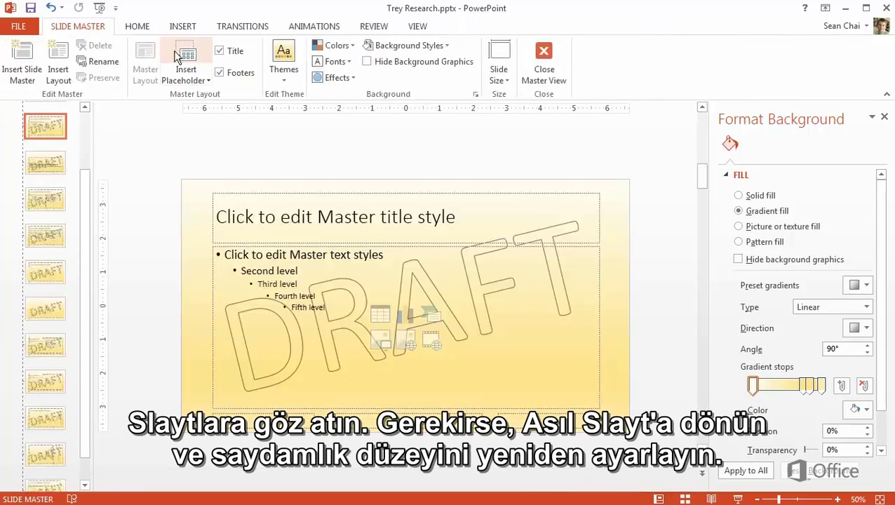
{"action": "scroll", "coordinate": [88, 174], "scroll_direction": "up", "scroll_amount": 2}
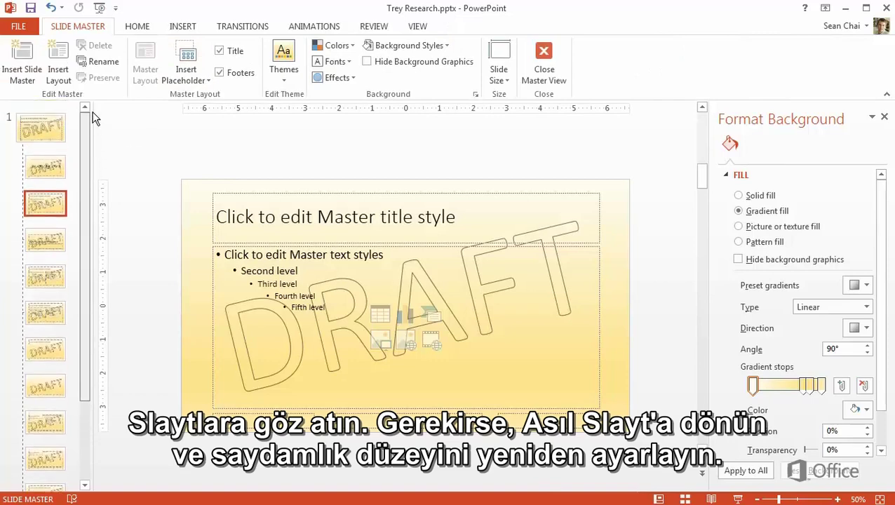
{"action": "left_click", "coordinate": [56, 133]}
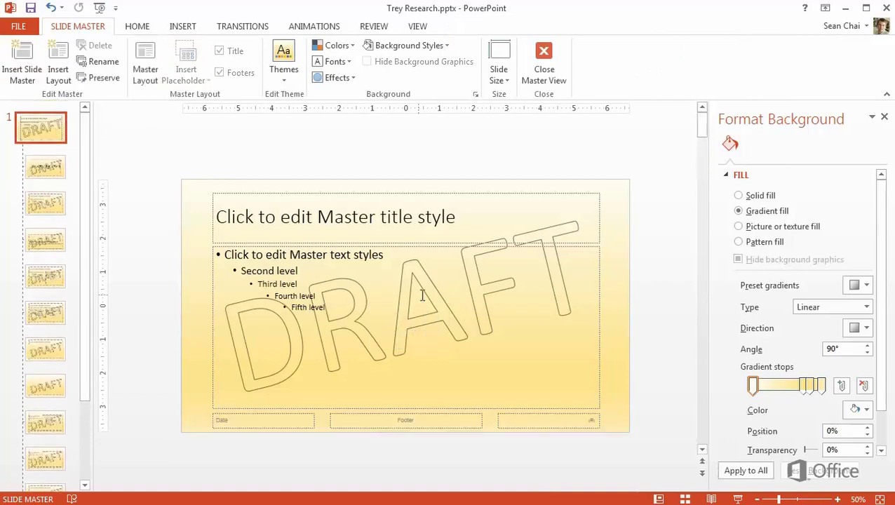
- Raise the DRAFT outline transparency to 90%, then deselect to judge its faintness
{"action": "left_click", "coordinate": [443, 287]}
{"action": "double_click", "coordinate": [444, 288]}
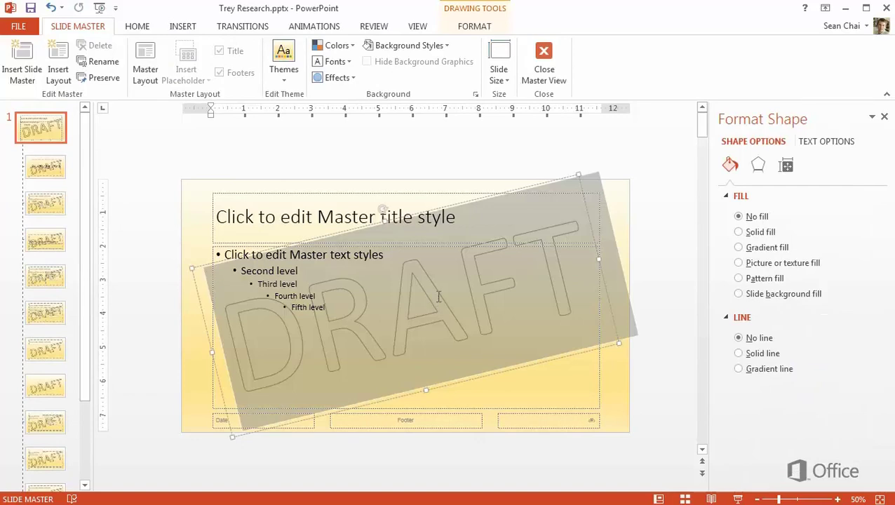
{"action": "left_click", "coordinate": [464, 27]}
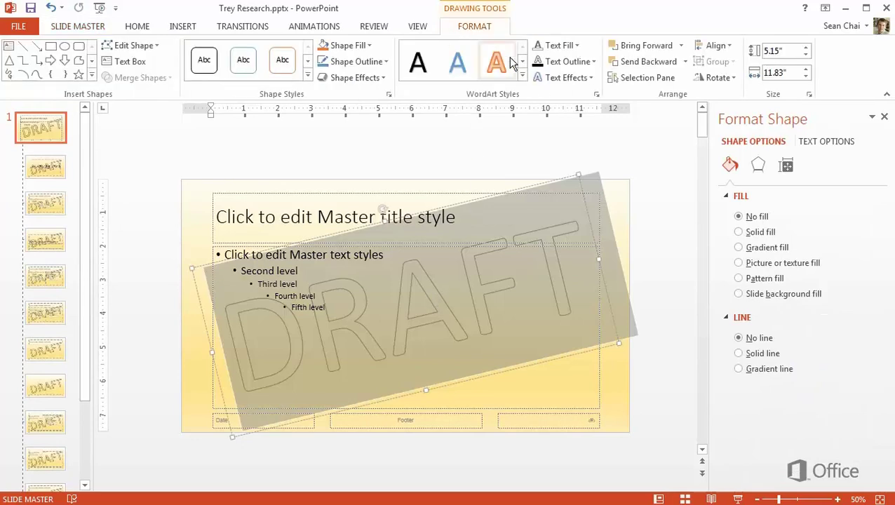
{"action": "left_click", "coordinate": [597, 95]}
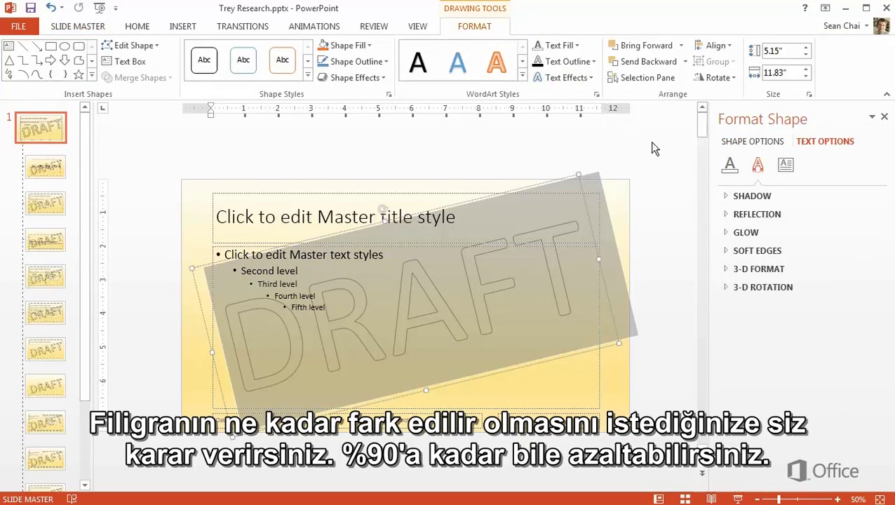
{"action": "left_click", "coordinate": [730, 167]}
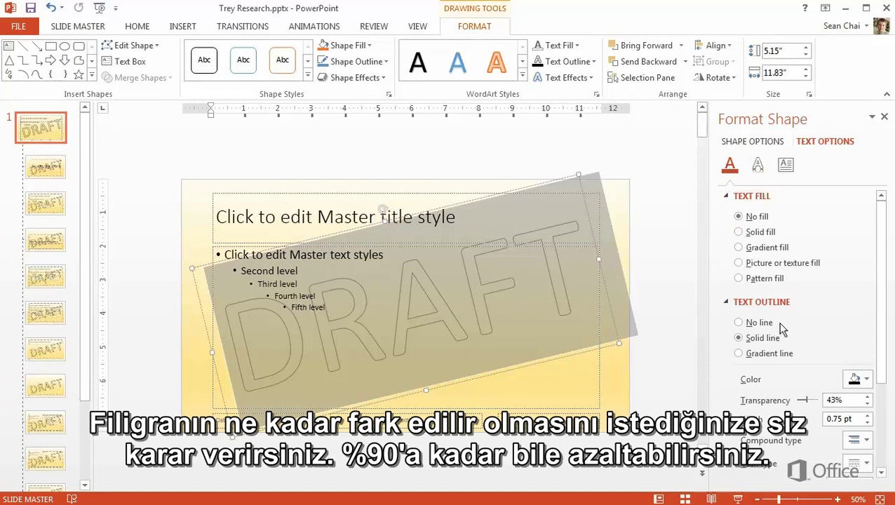
{"action": "left_click_drag", "start_coordinate": [806, 404], "coordinate": [816, 401]}
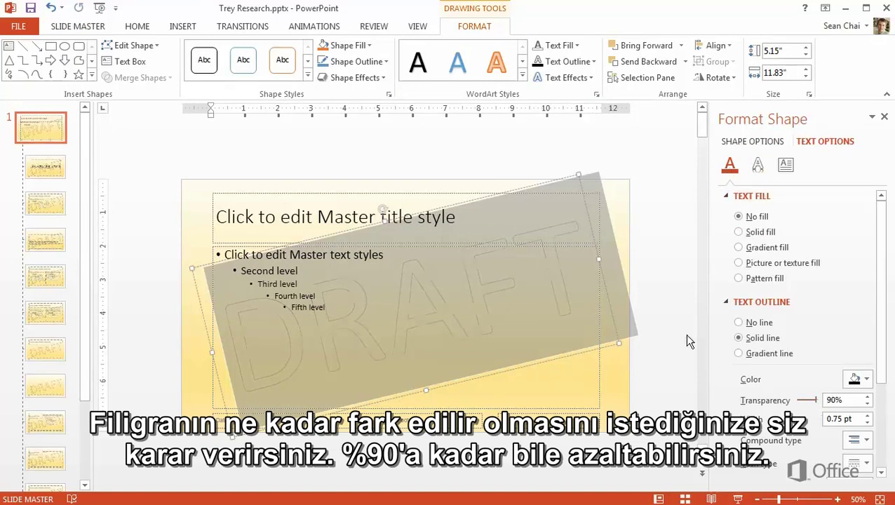
{"action": "left_click", "coordinate": [668, 305]}
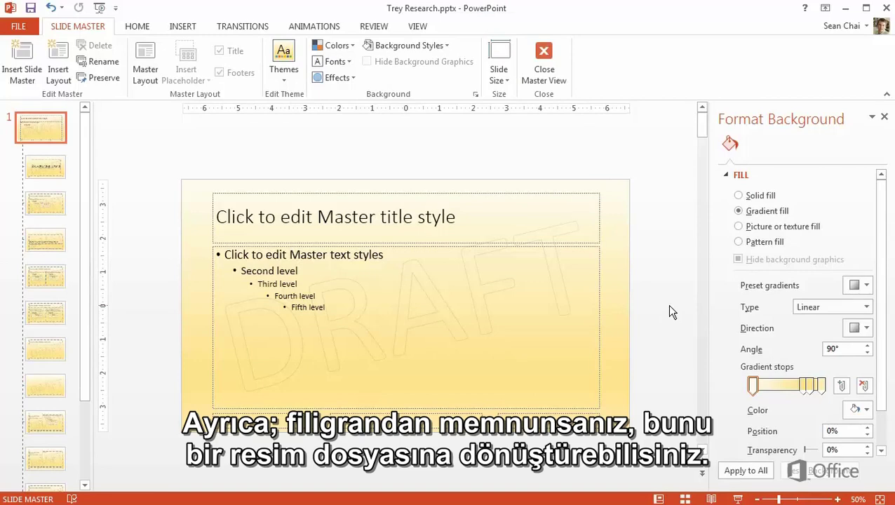
- Save the DRAFT text box as a PNG picture named Draft in Pictures
{"action": "left_click", "coordinate": [559, 284]}
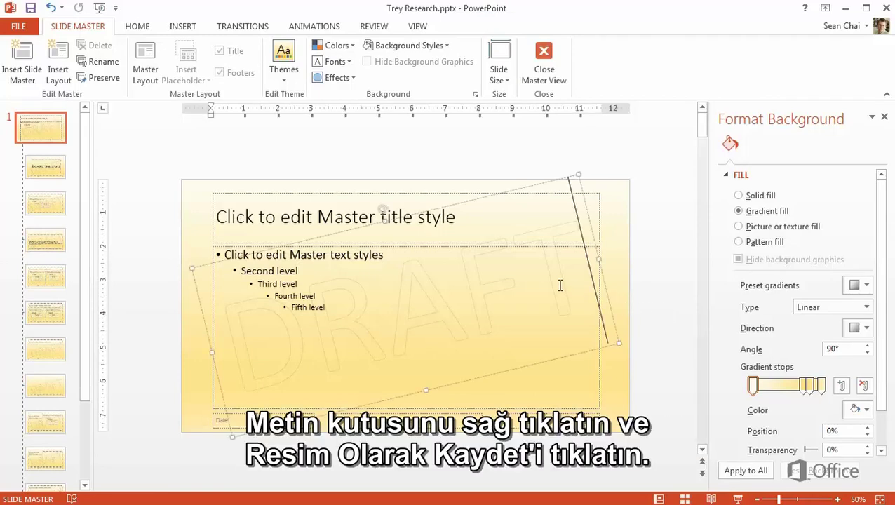
{"action": "right_click", "coordinate": [540, 183]}
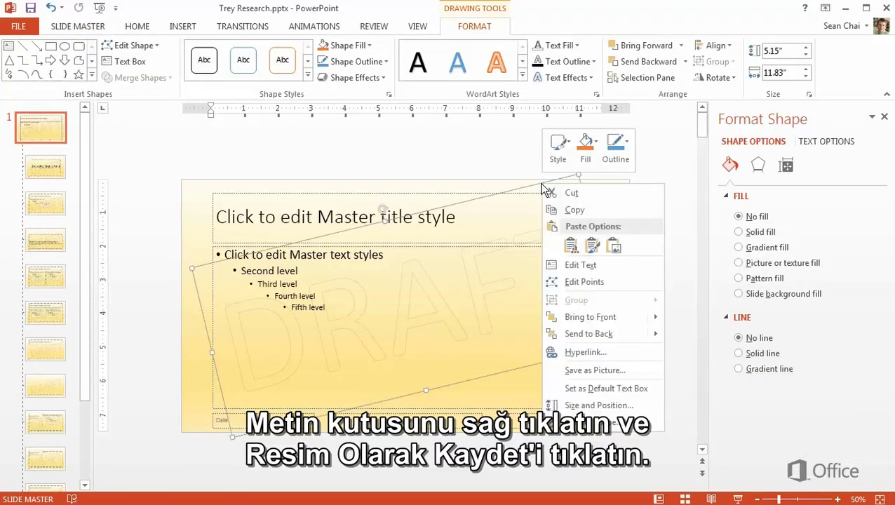
{"action": "left_click", "coordinate": [595, 371]}
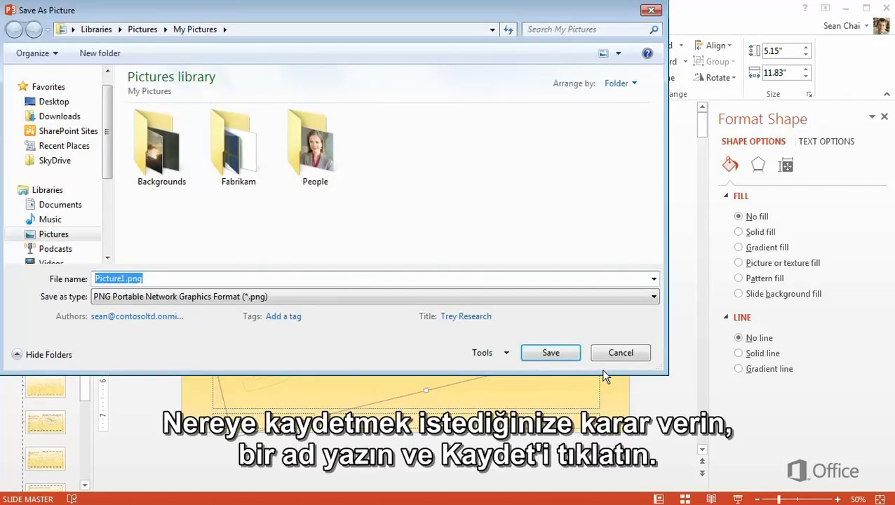
{"action": "type", "text": "Draft"}
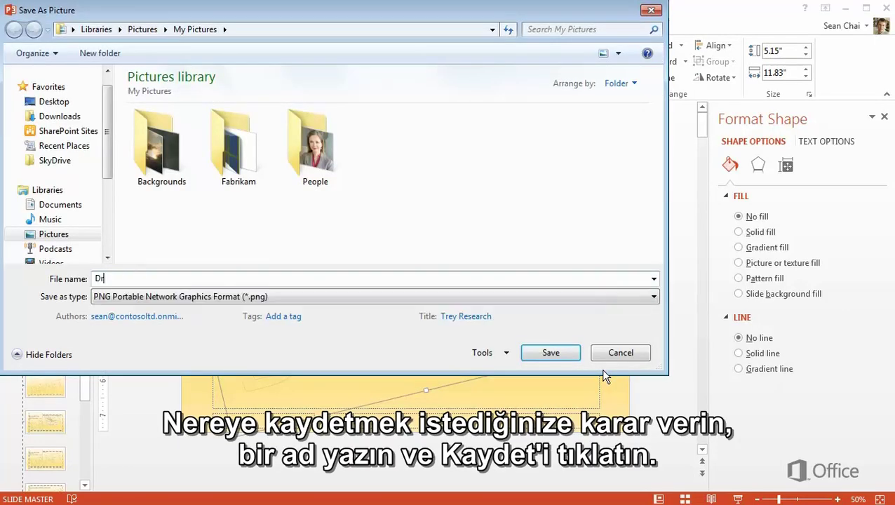
{"action": "left_click", "coordinate": [543, 353]}
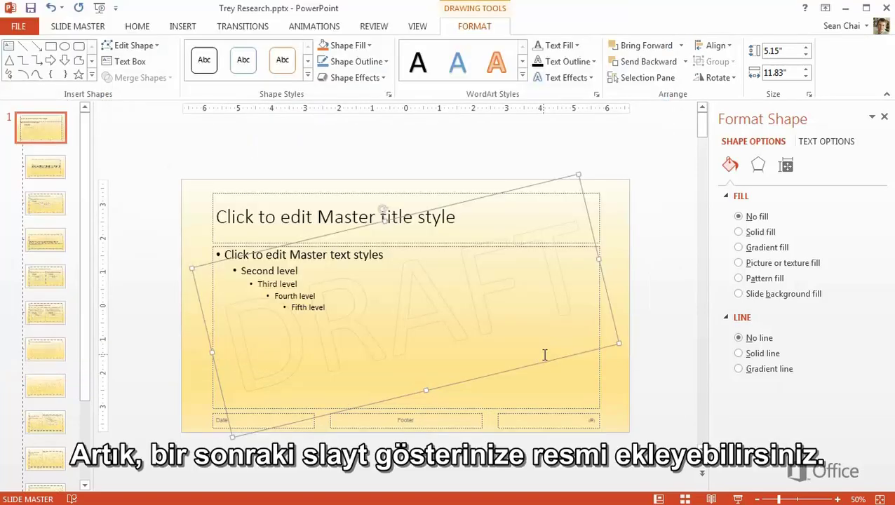